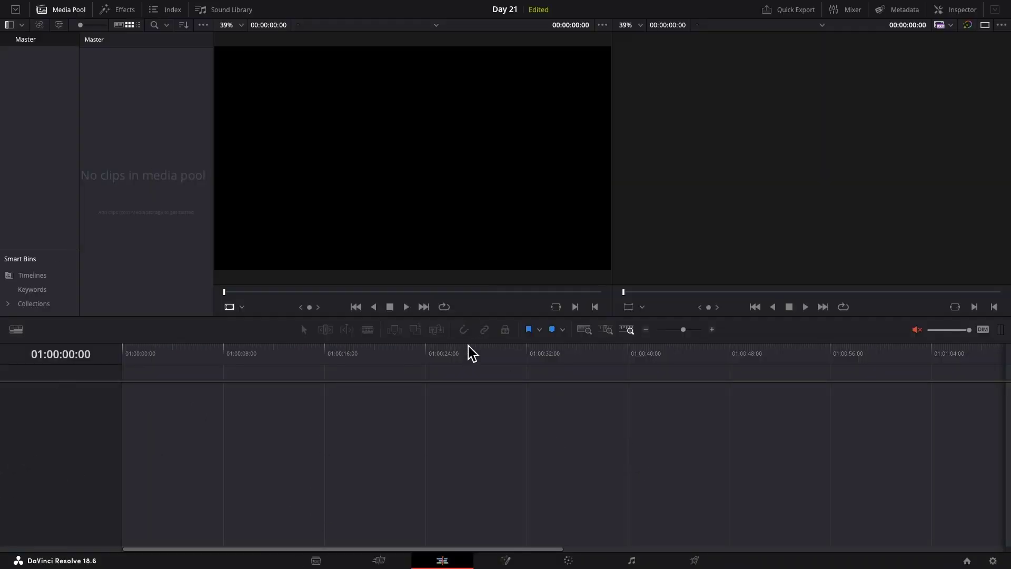
Show the Inspector, try its full-height layout, and hide it again
mouse_move(471, 343)
mouse_down()
mouse_move(472, 316)
mouse_move(478, 401)
mouse_move(476, 346)
mouse_up()
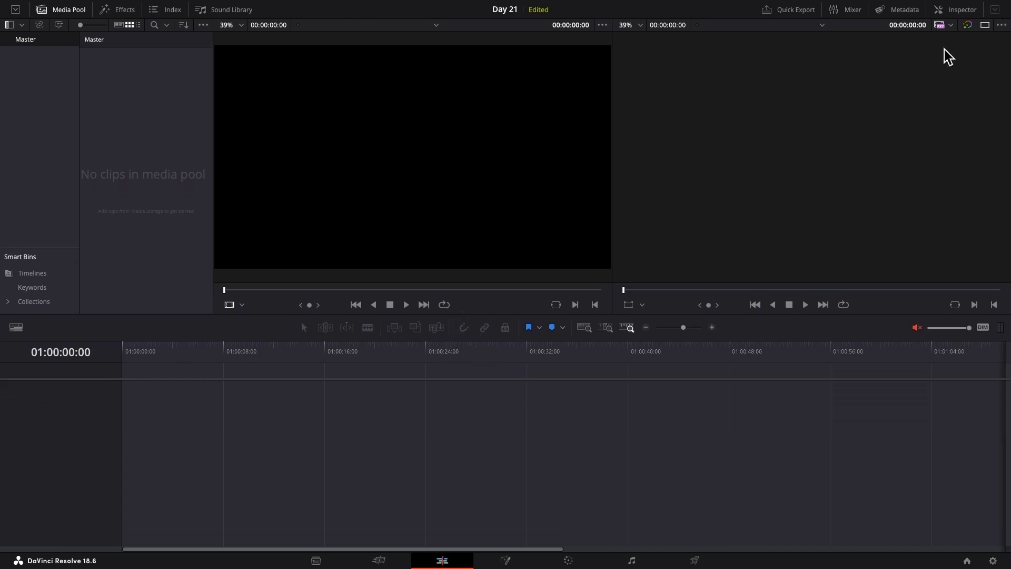
click(906, 10)
click(962, 12)
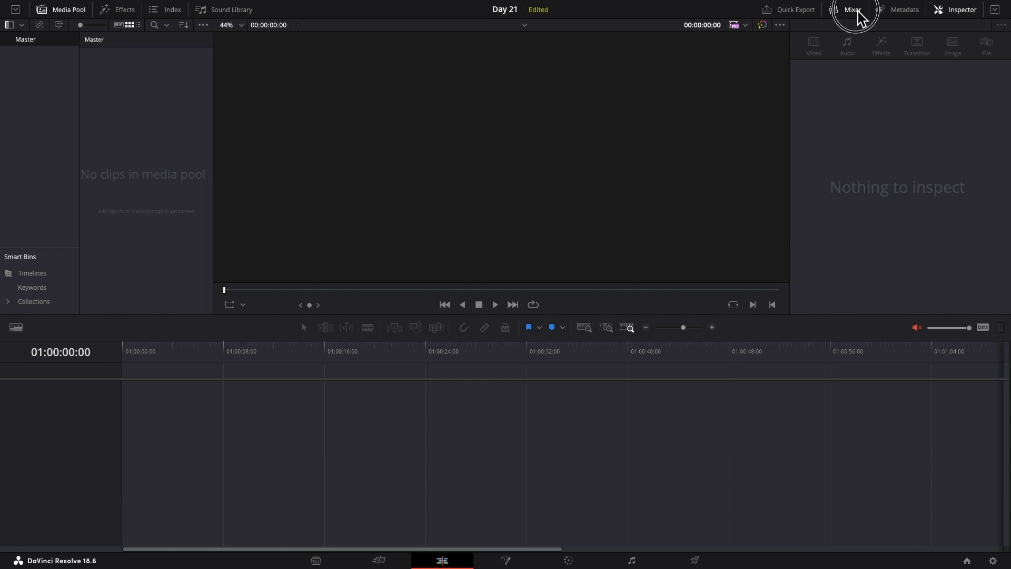
click(964, 11)
click(964, 10)
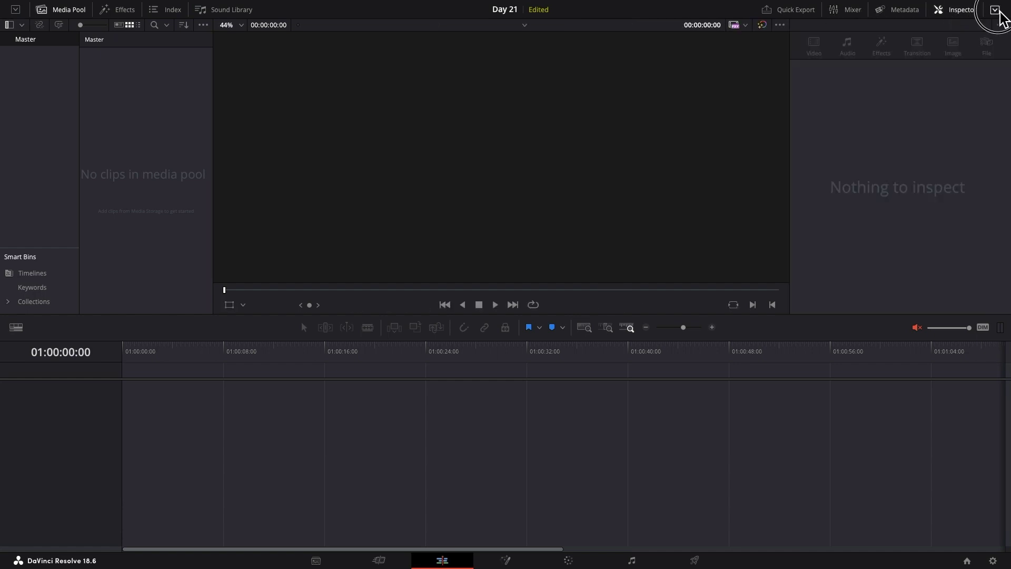
click(996, 10)
click(999, 16)
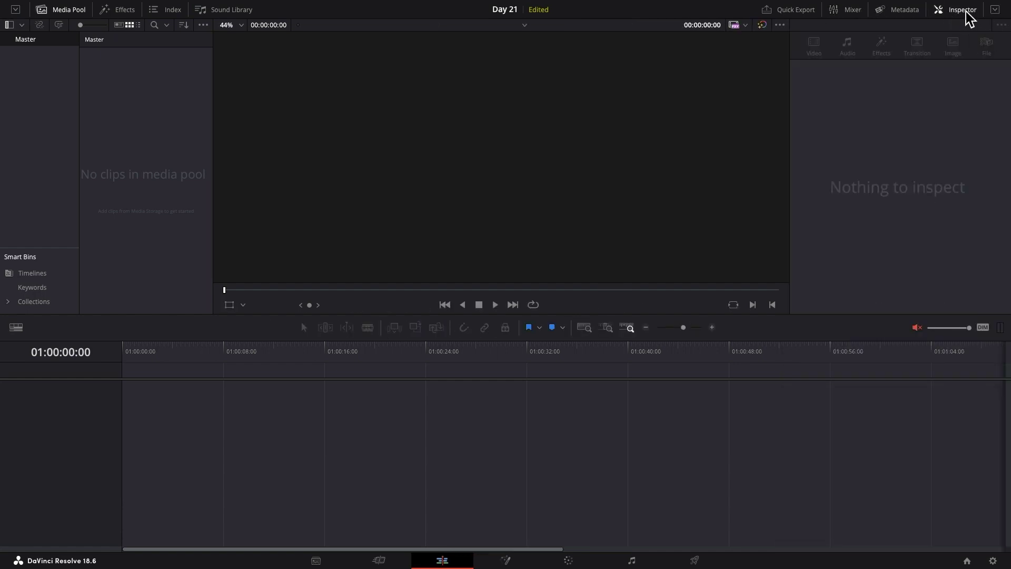
click(961, 12)
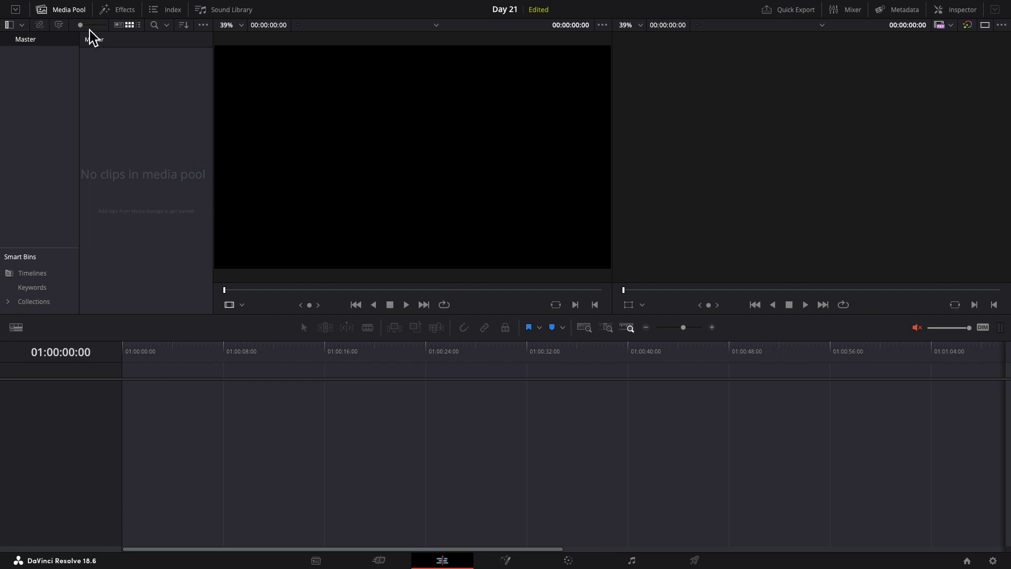
Start a new timeline and name it "my 1st project"
click(100, 7)
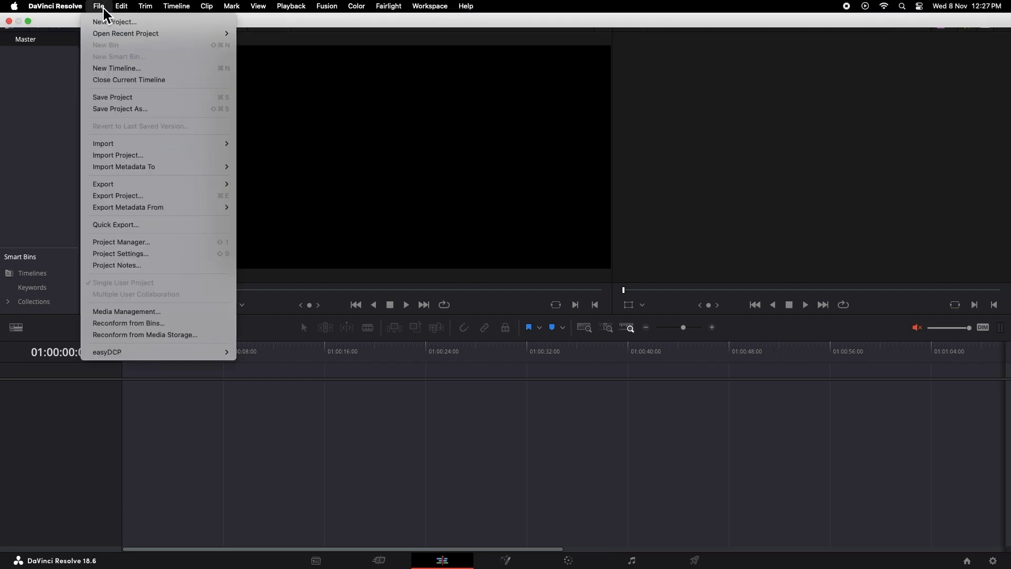
click(112, 70)
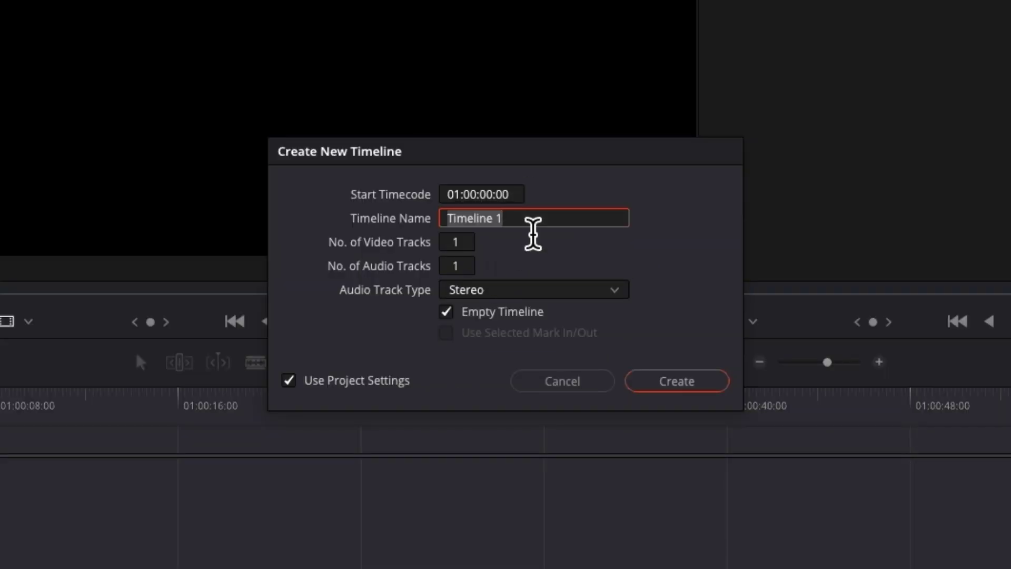
text(my 1st project)
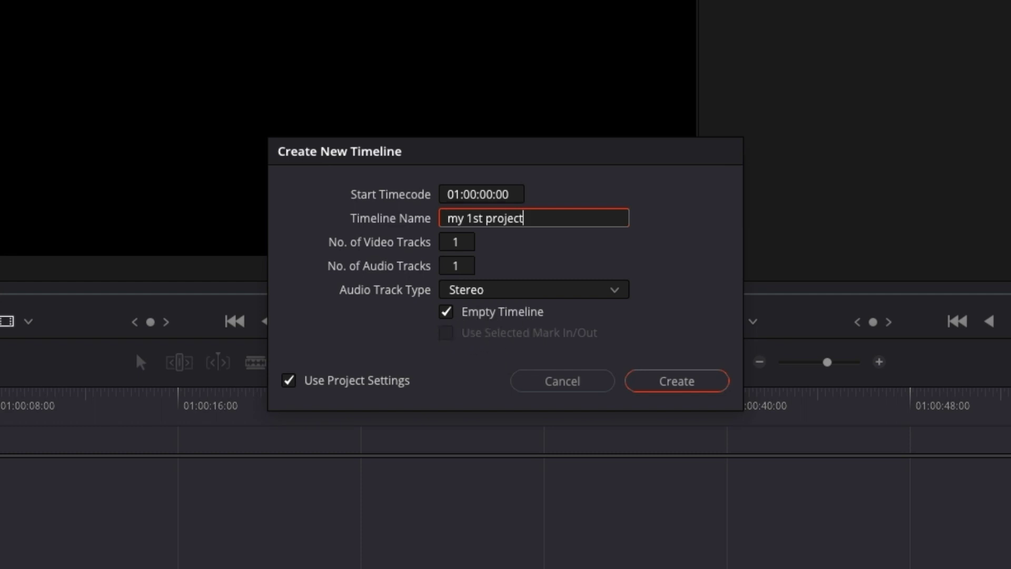
Examine the new timeline's custom format, monitor, output and color settings, and return to using the project settings
click(296, 384)
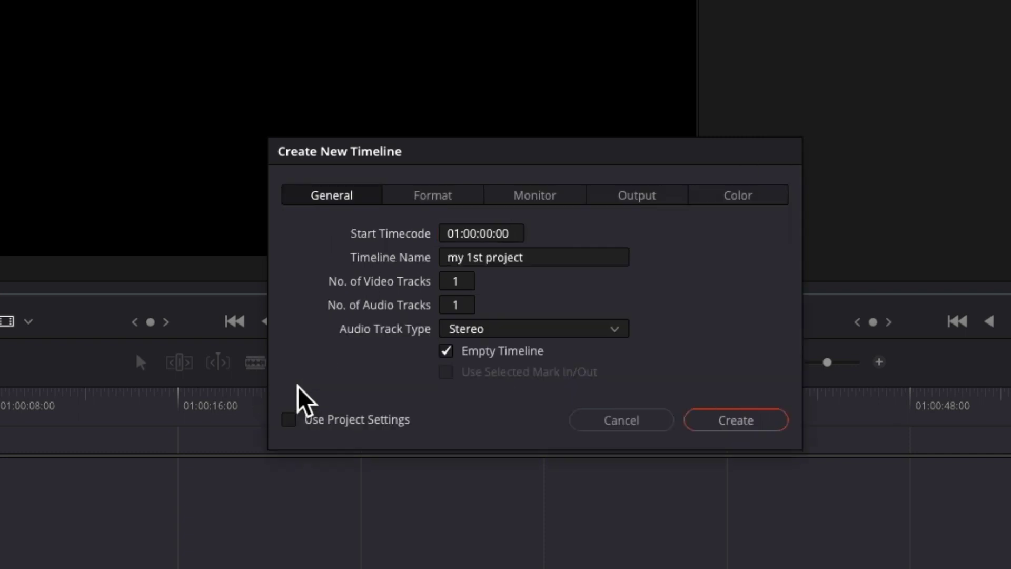
click(450, 192)
click(558, 199)
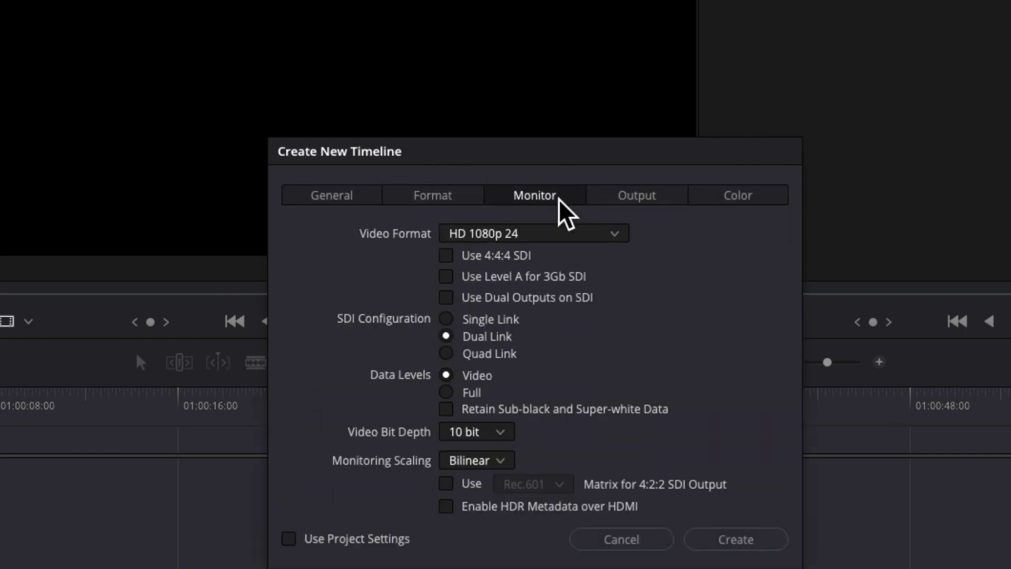
click(641, 200)
click(759, 203)
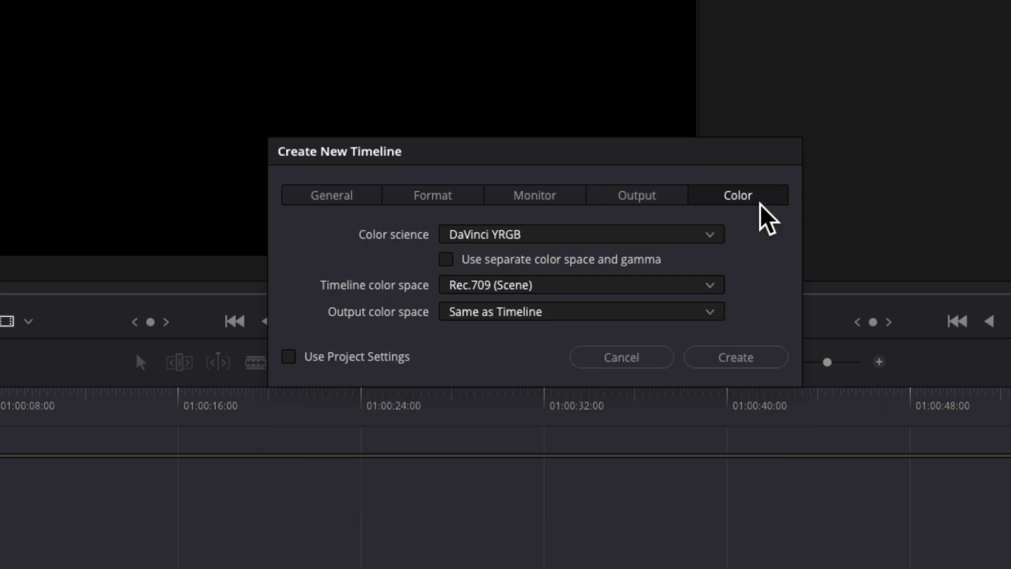
click(433, 201)
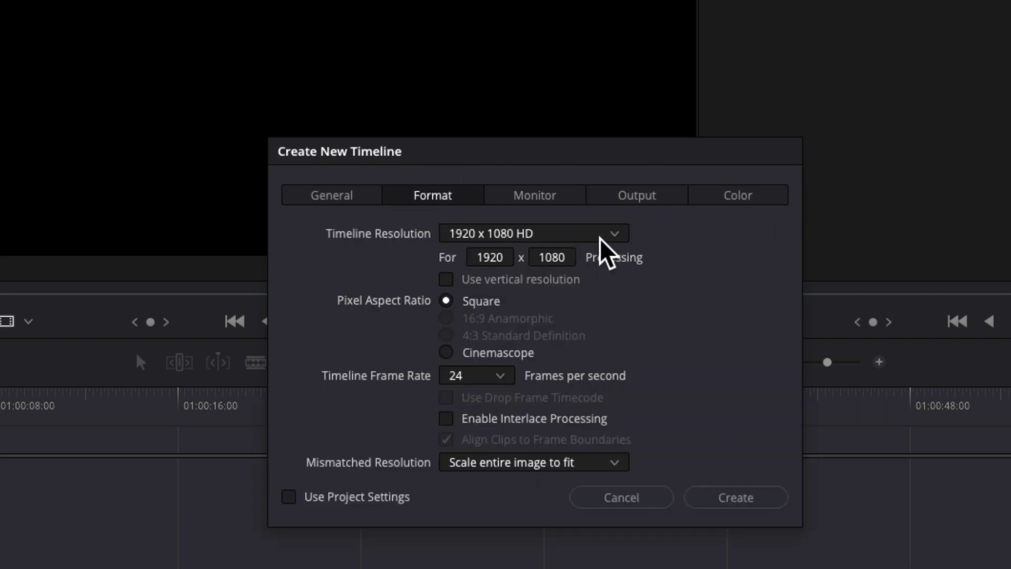
click(345, 194)
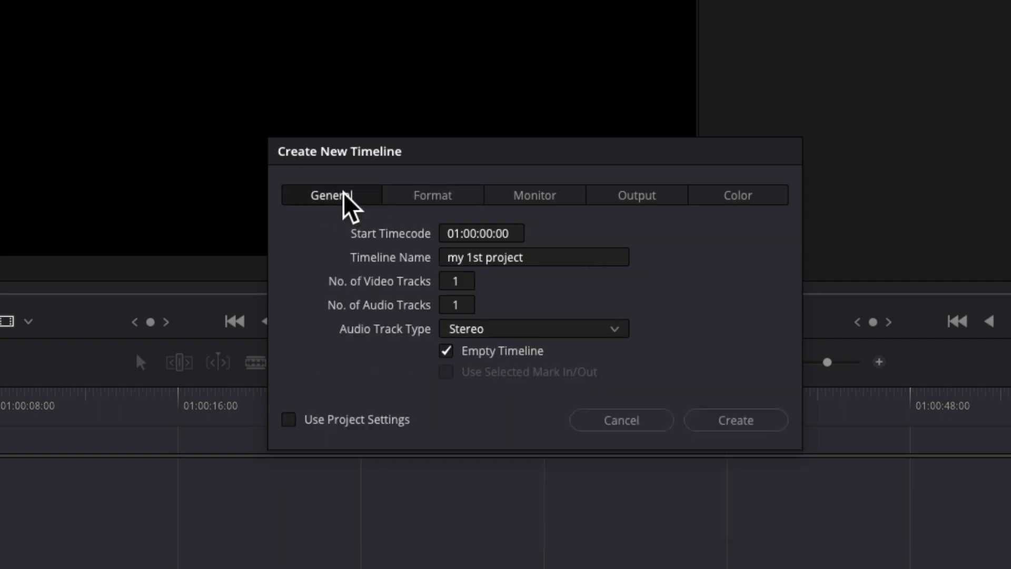
click(294, 425)
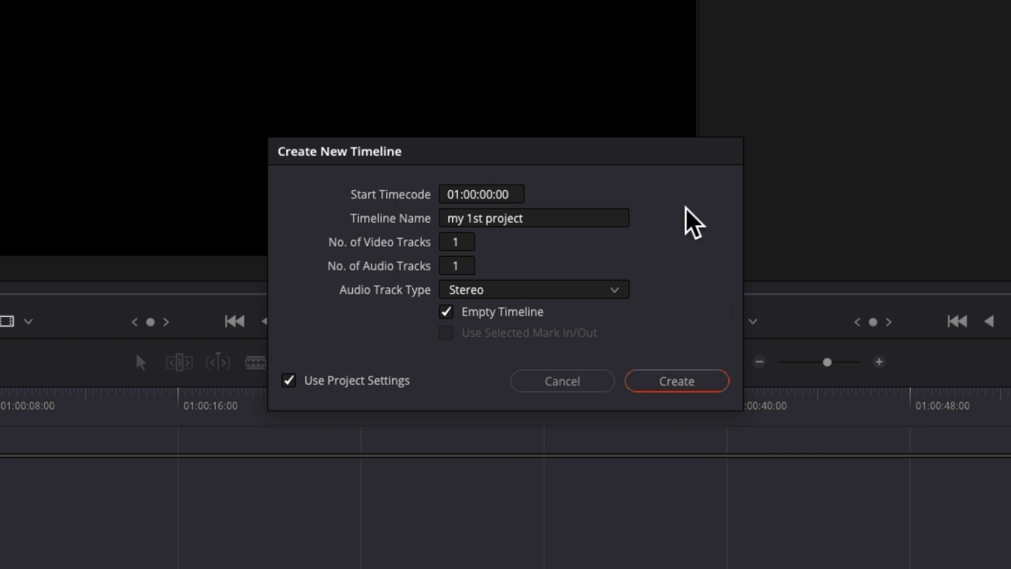
Create the empty timeline with one video track, one stereo audio track and the project settings
click(703, 389)
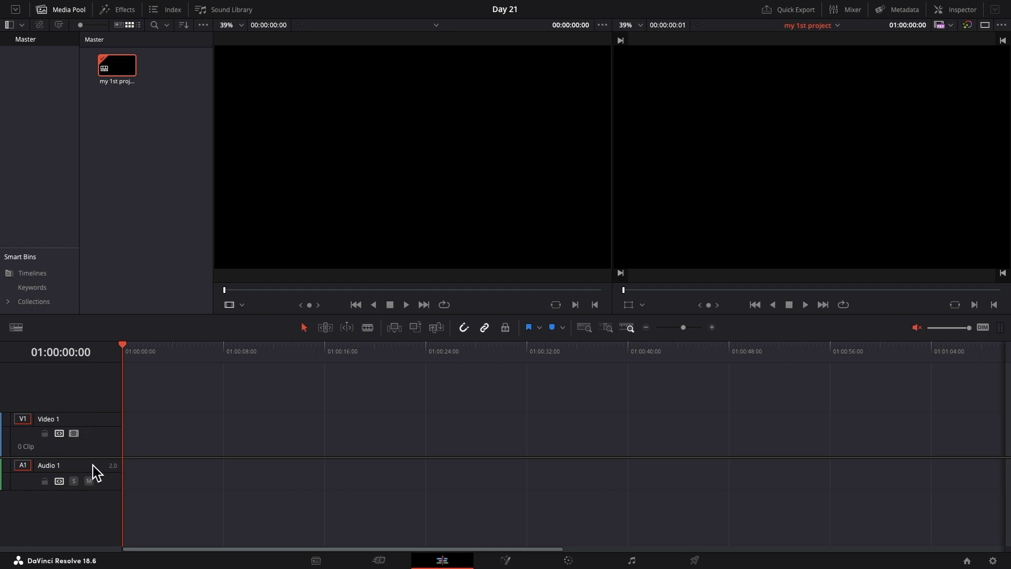
Import all six clips from the Start Up folder inside Media Files into the Master bin
right_click(134, 134)
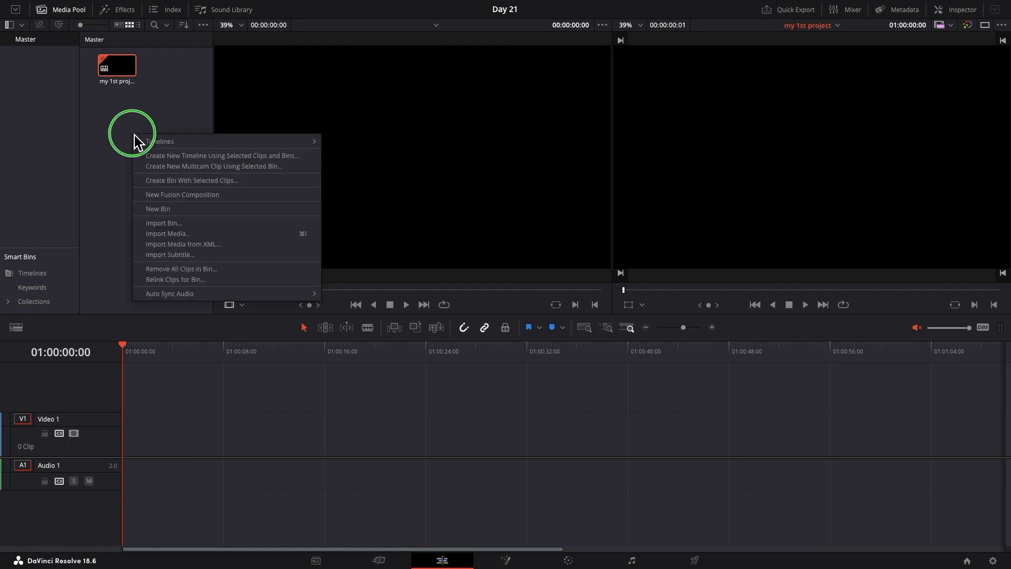
click(164, 234)
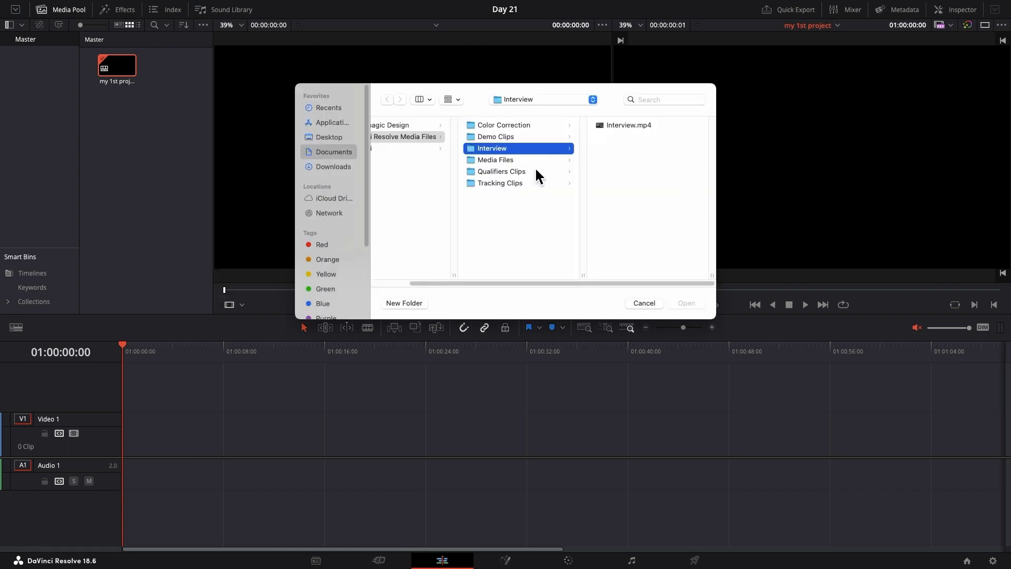
click(504, 160)
click(620, 160)
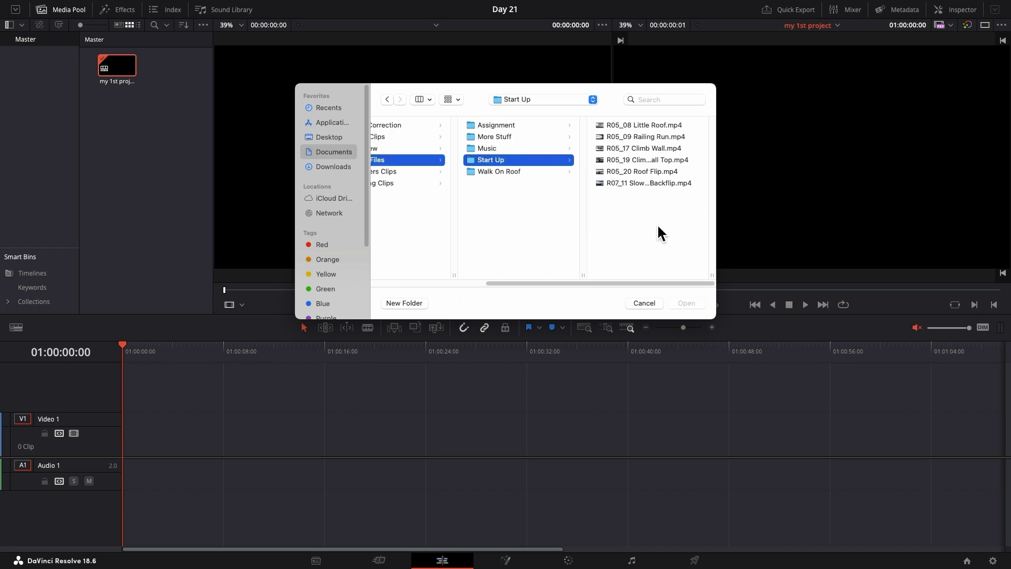
click(661, 181)
shift+click(670, 130)
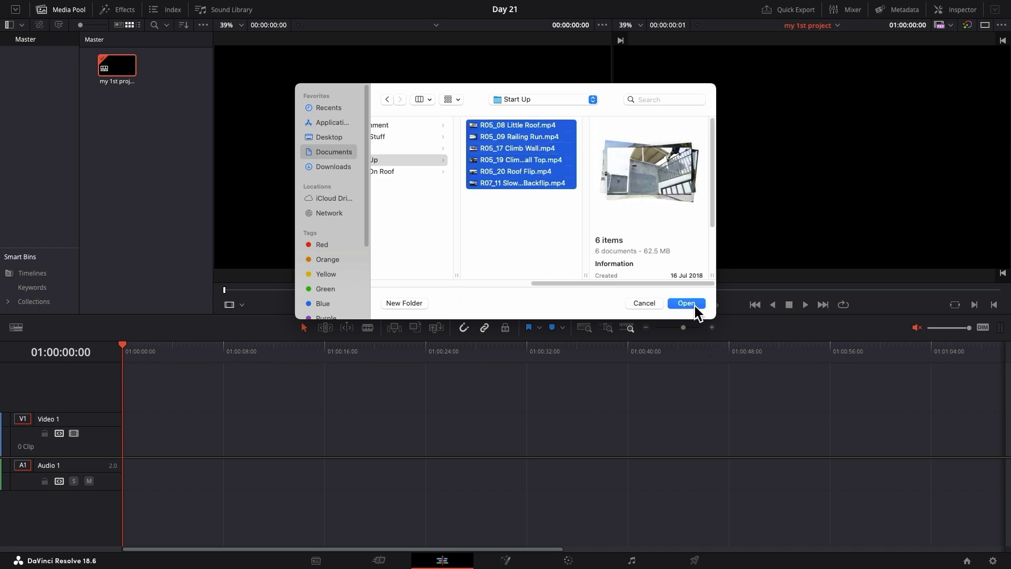
click(687, 304)
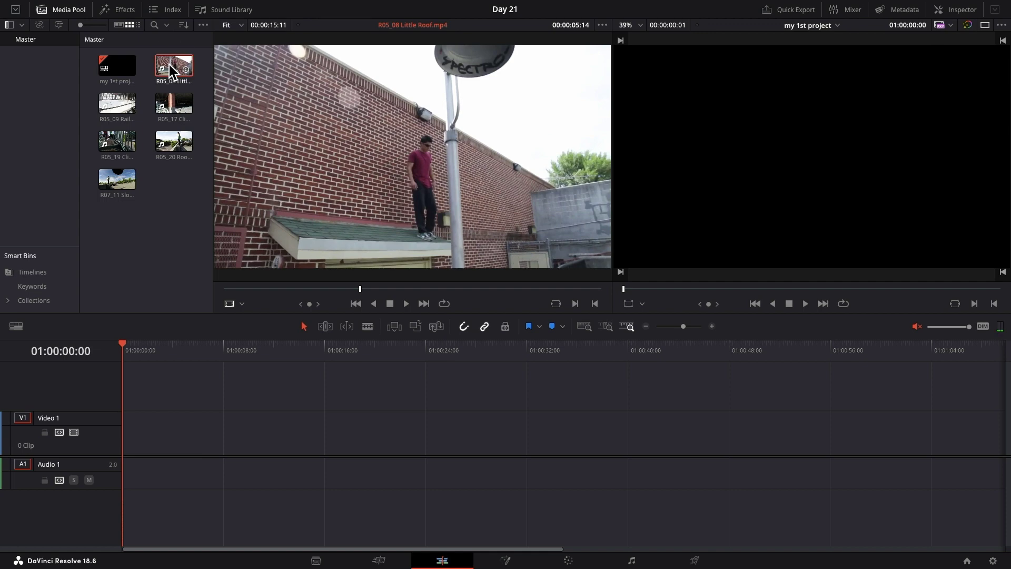
Load R05_08 Little Roof.mp4 as the source clip and mark its In point at 00:00:07:16, during the jump off the roof
click(179, 73)
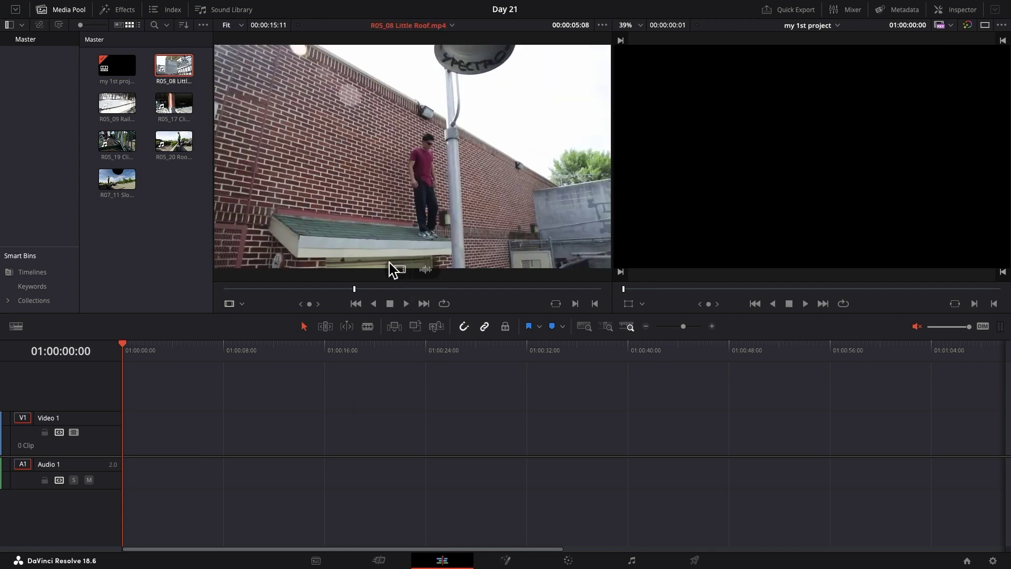
key(space)
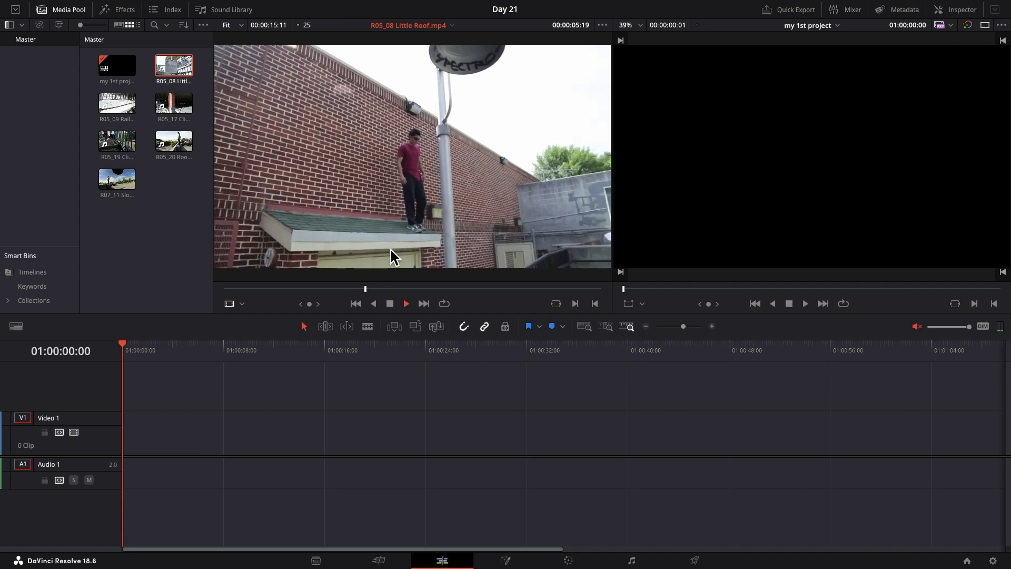
key(space)
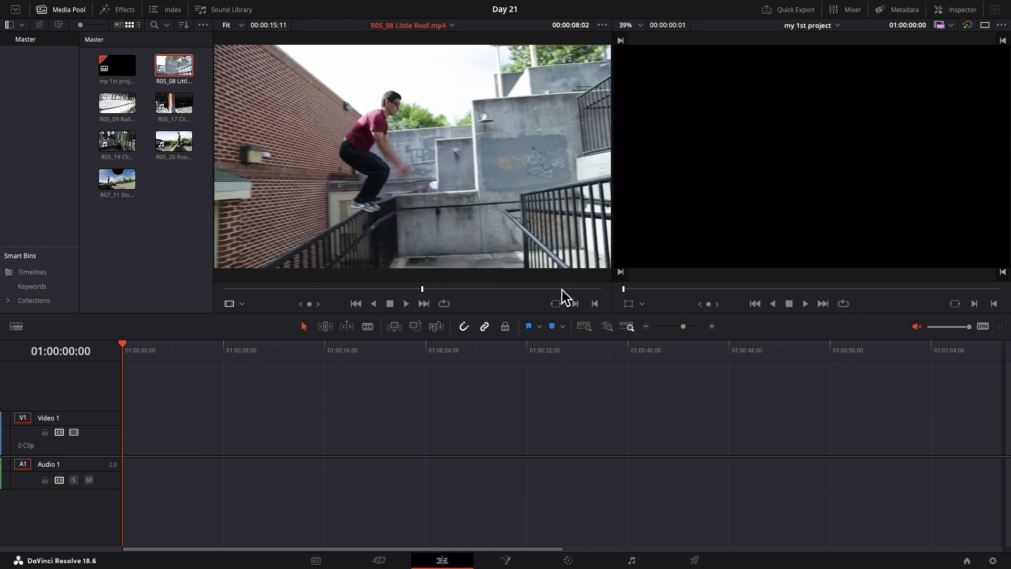
key(Left)
key(Left)
key(Left)
key(Left)
key(Left)
key(Left)
key(Left)
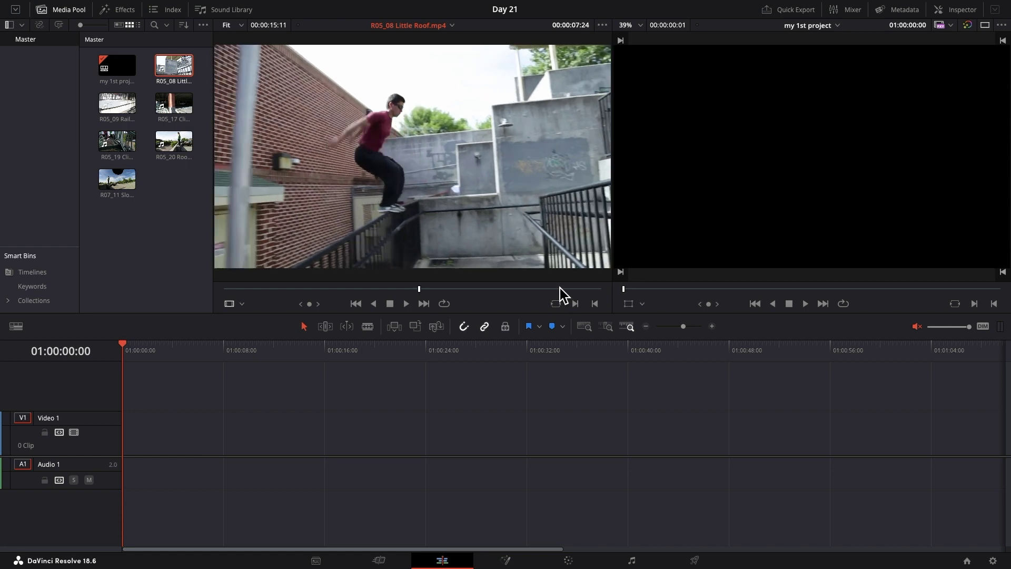
key(Left)
key(Left)
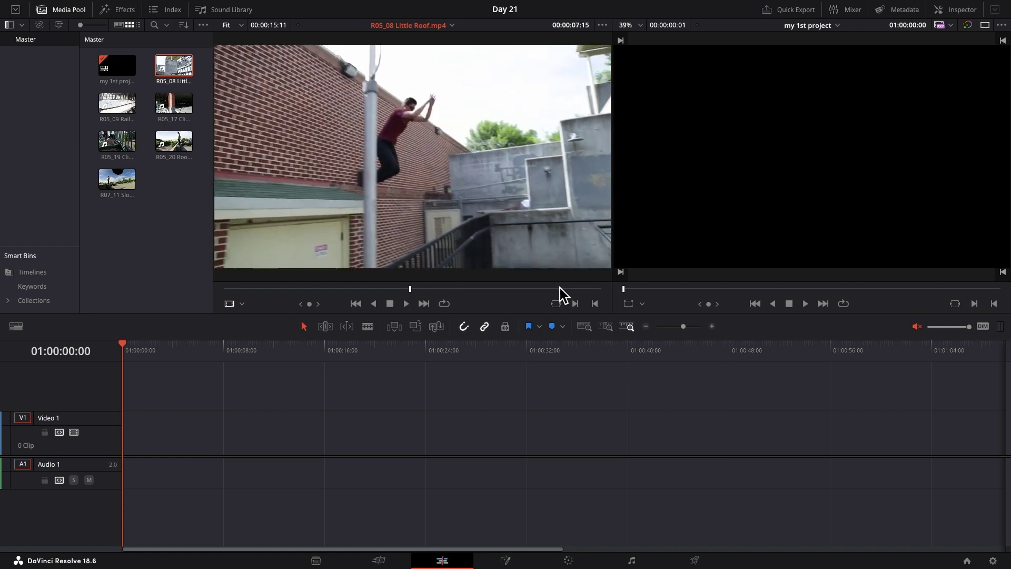
key(Left)
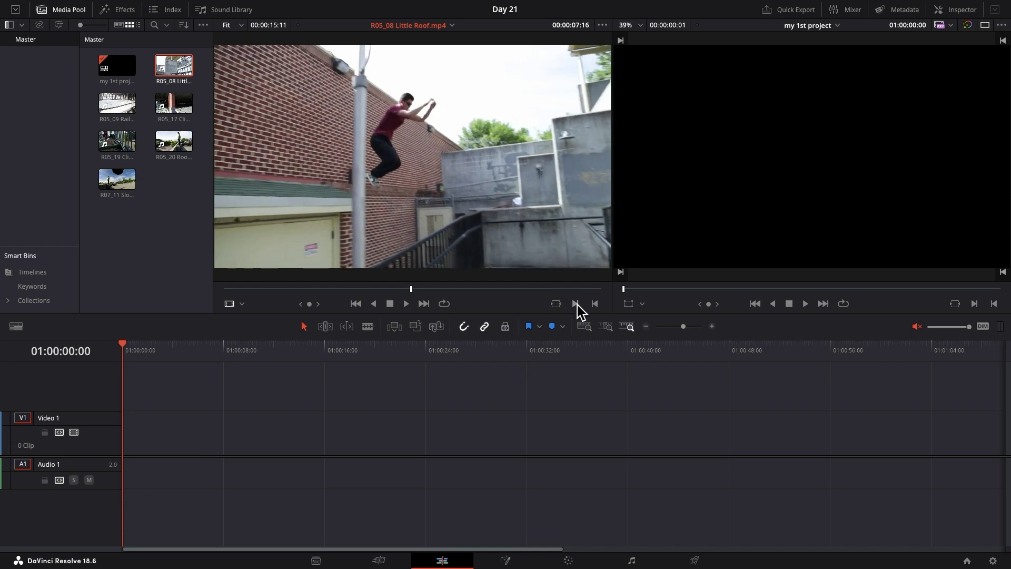
click(576, 304)
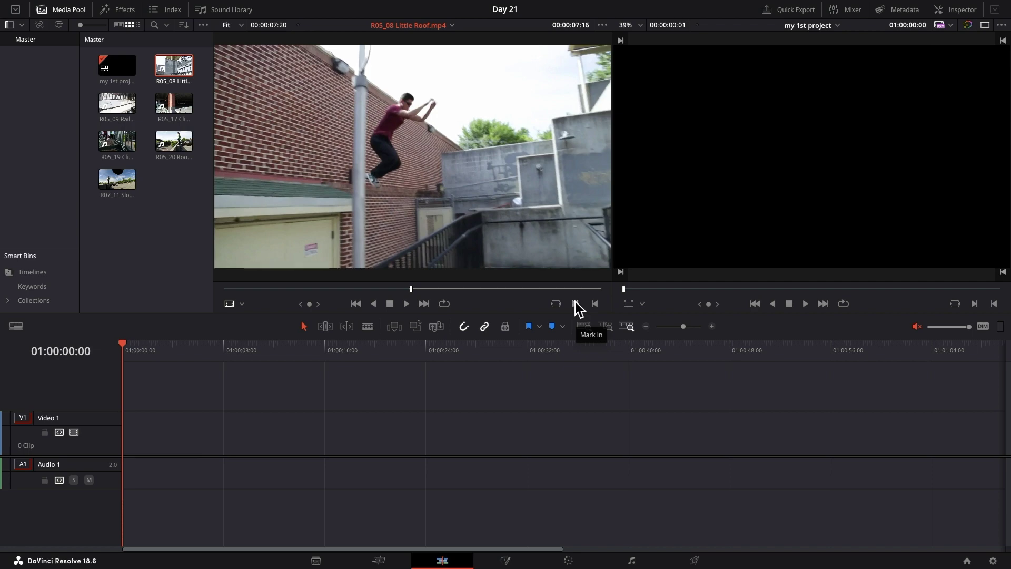
Mark the Little Roof clip's Out point at 00:00:10:11 and add only its video to the start of the timeline
key(space)
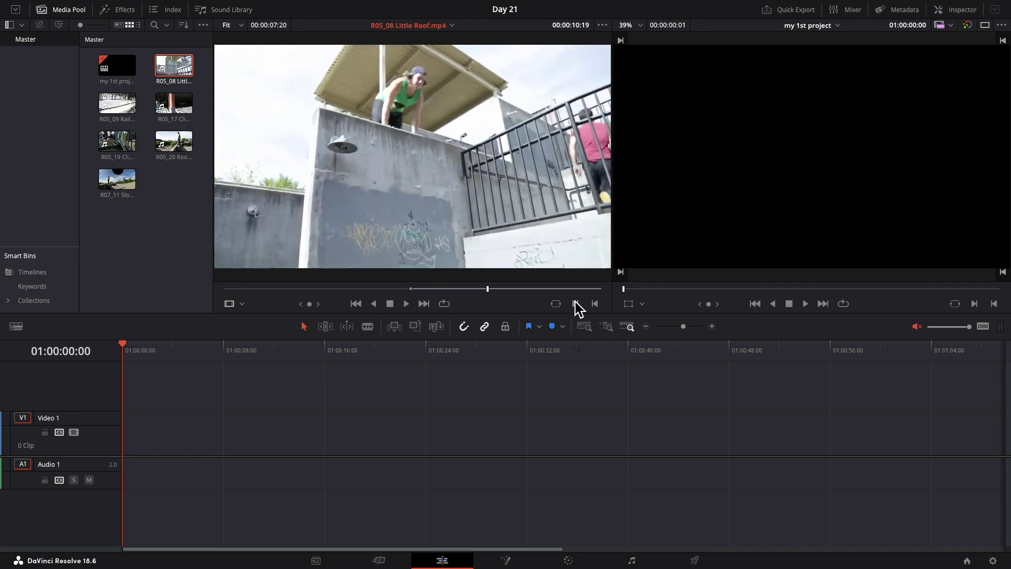
key(j)
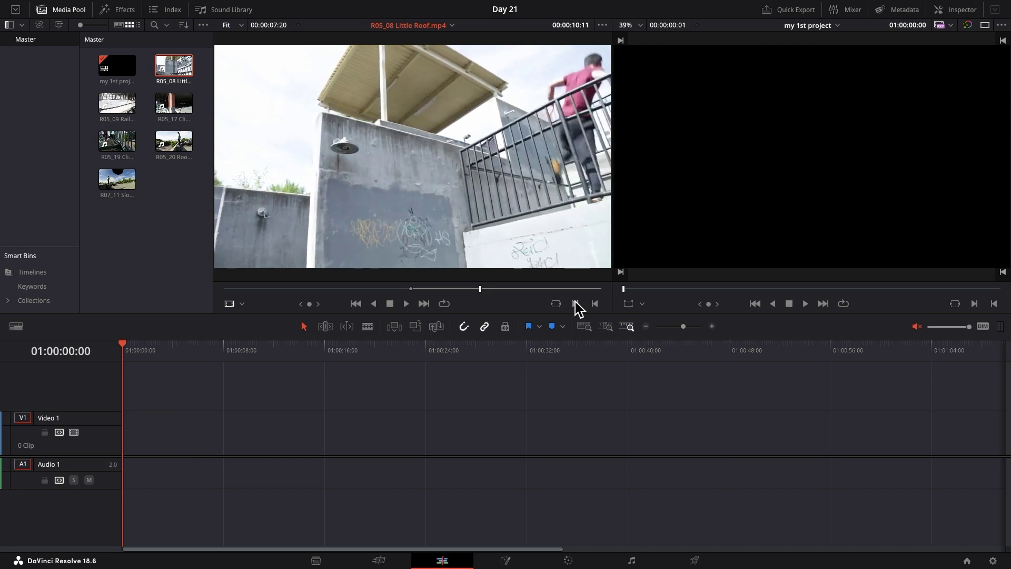
key(o)
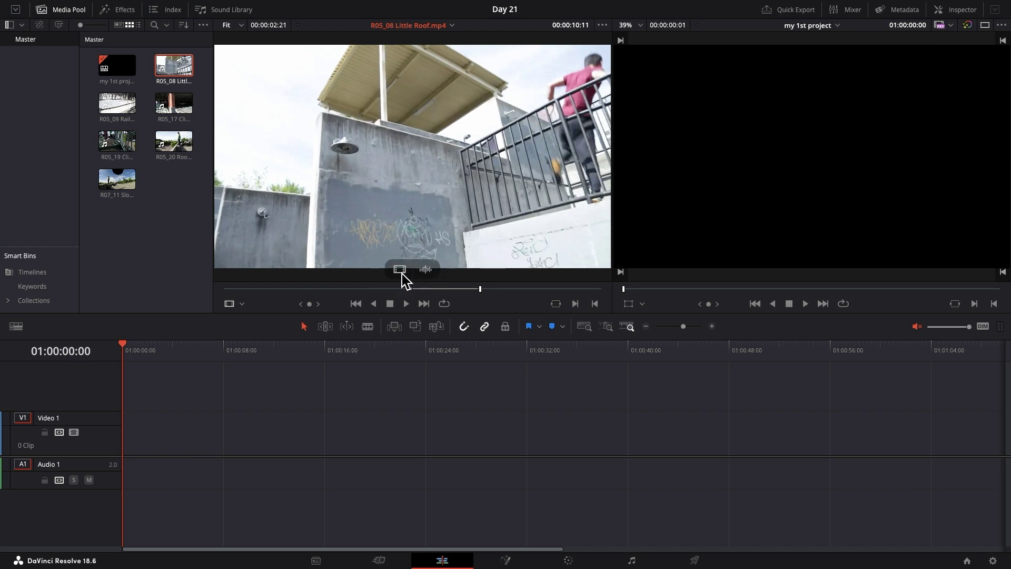
key(F9)
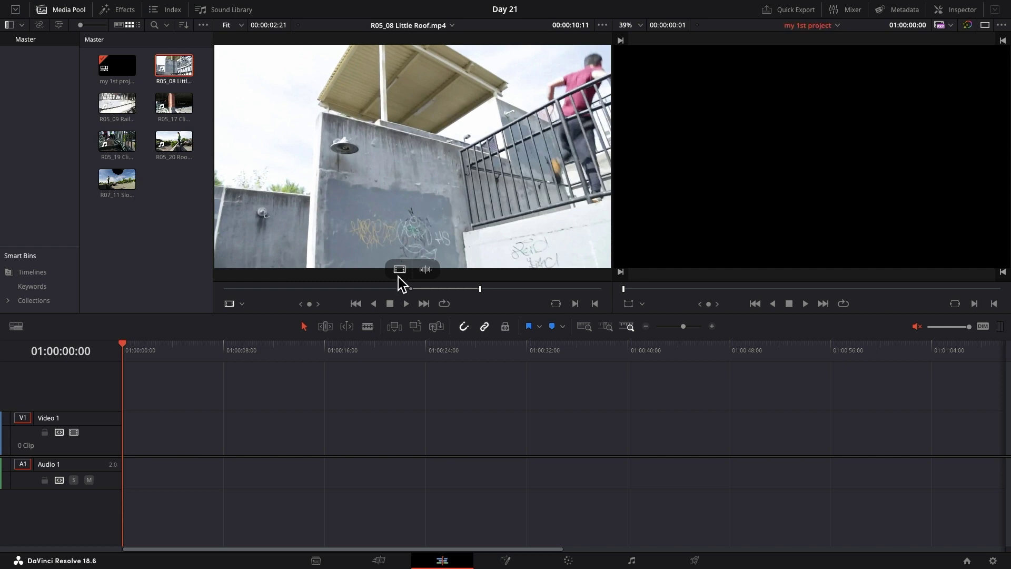
drag(401, 270, 932, 202)
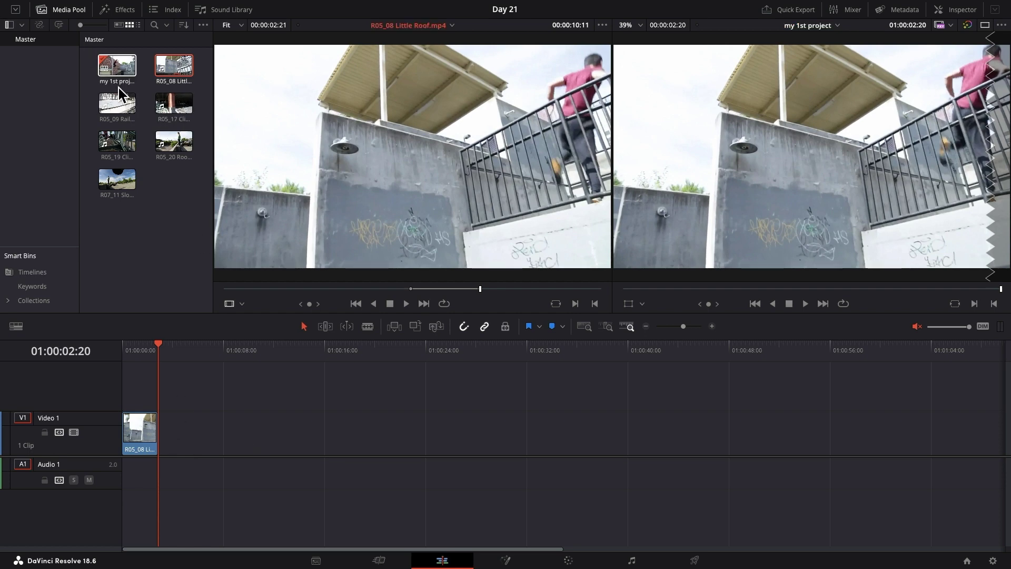
Mark R05_09 Railing Run.mp4 from 00:00:14:23 to 00:00:19:16 and add its video and audio after the first timeline clip
click(116, 108)
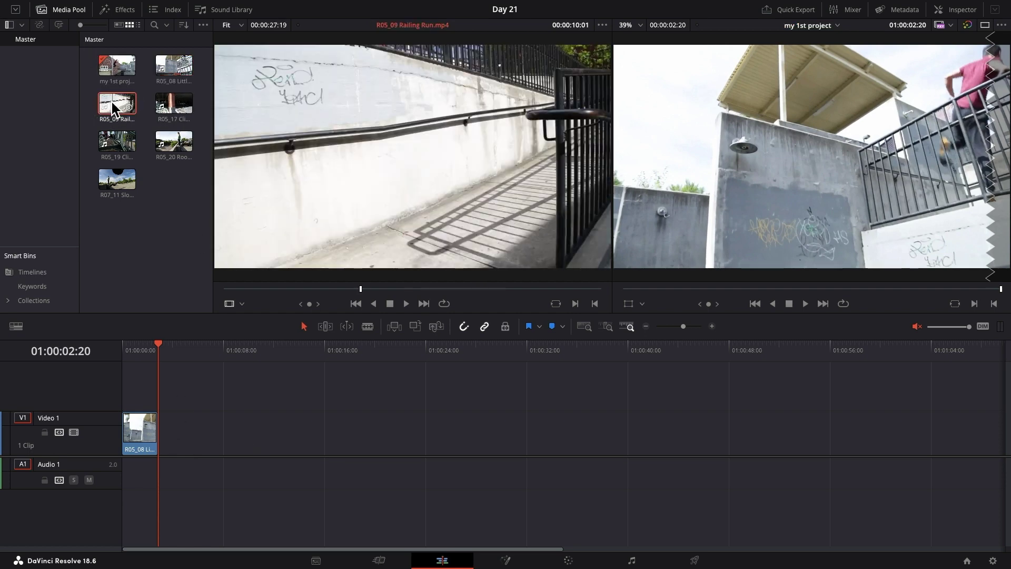
click(429, 291)
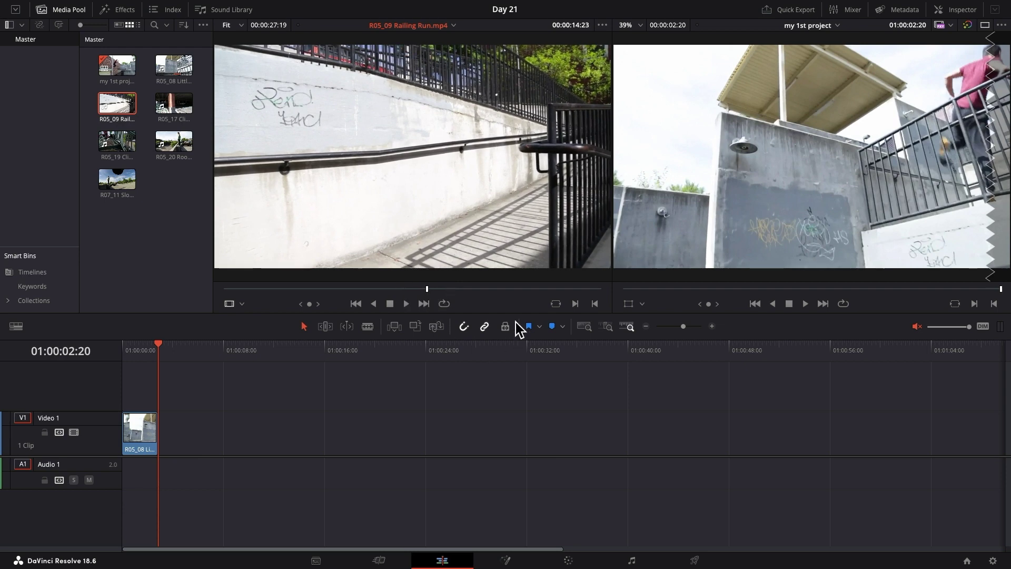
key(i)
key(space)
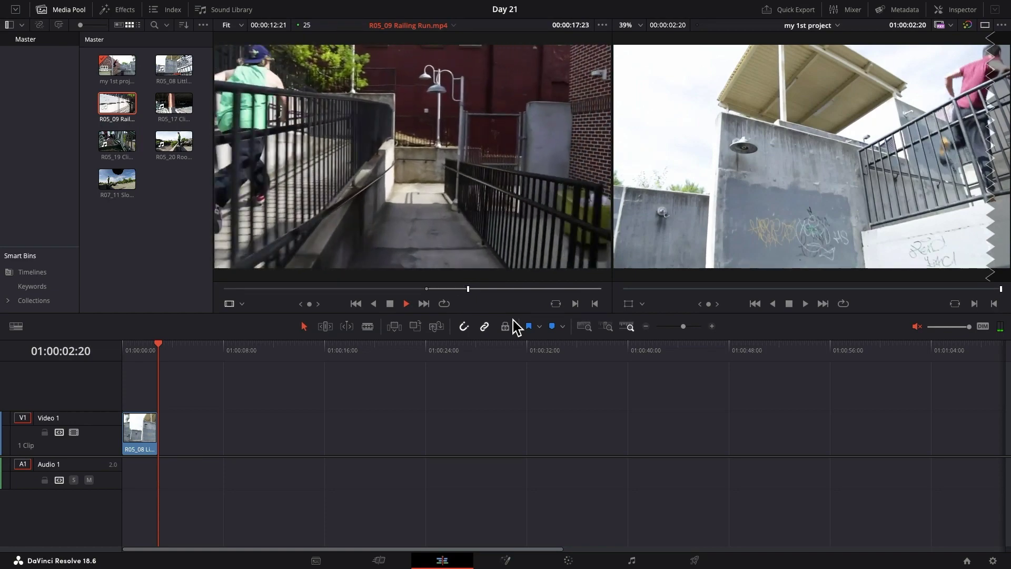
key(space)
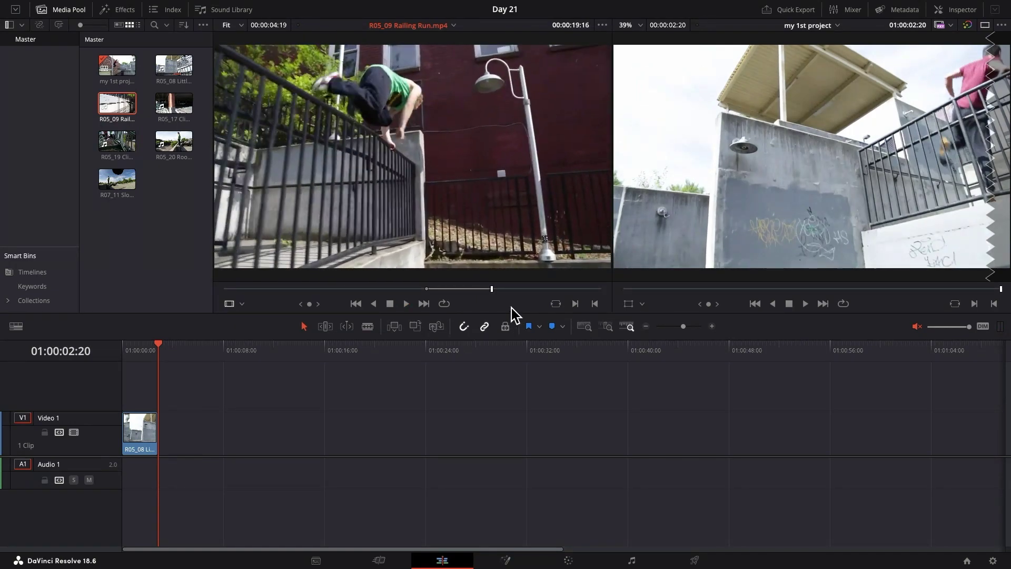
mouse_move(446, 247)
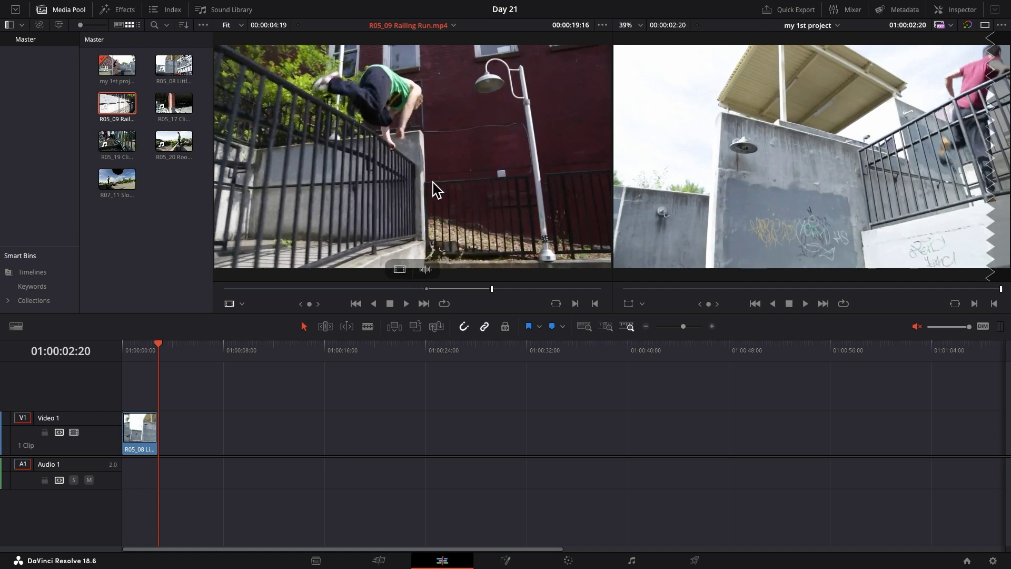
drag(436, 189, 774, 174)
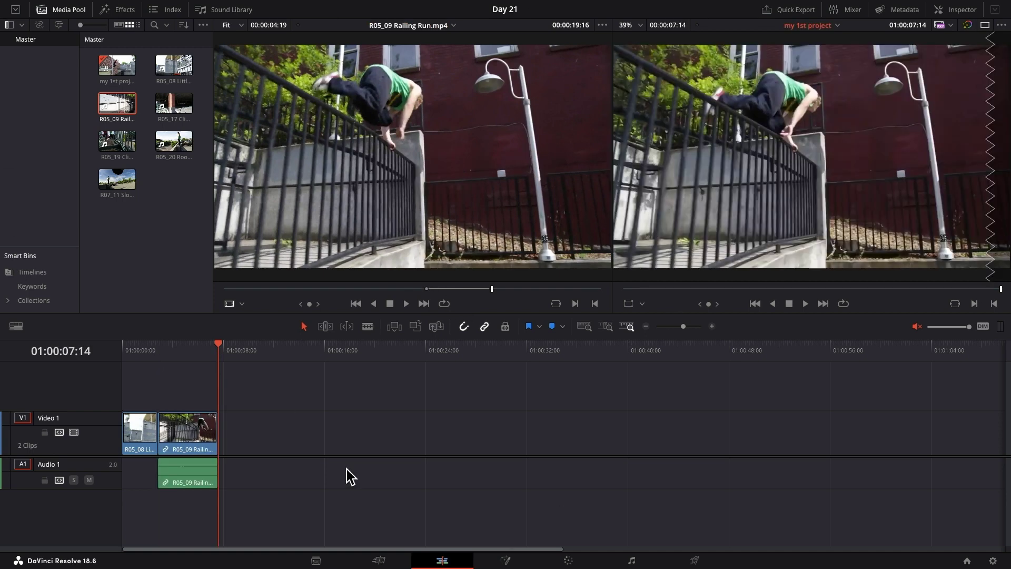